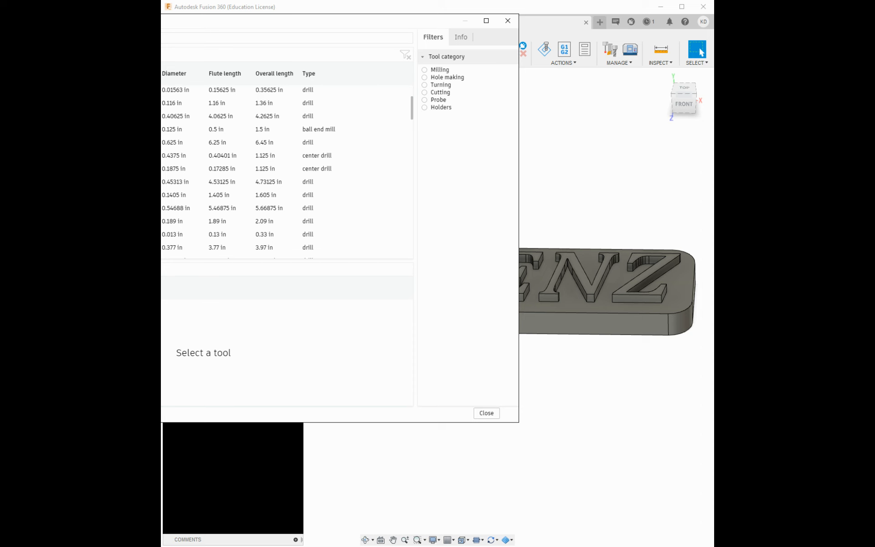
Browse the sample tool library and preview the 3/8" flat end mill before closing the preview
scroll(287, 164, down, 10)
scroll(287, 164, down, 8)
scroll(203, 151, down, 5)
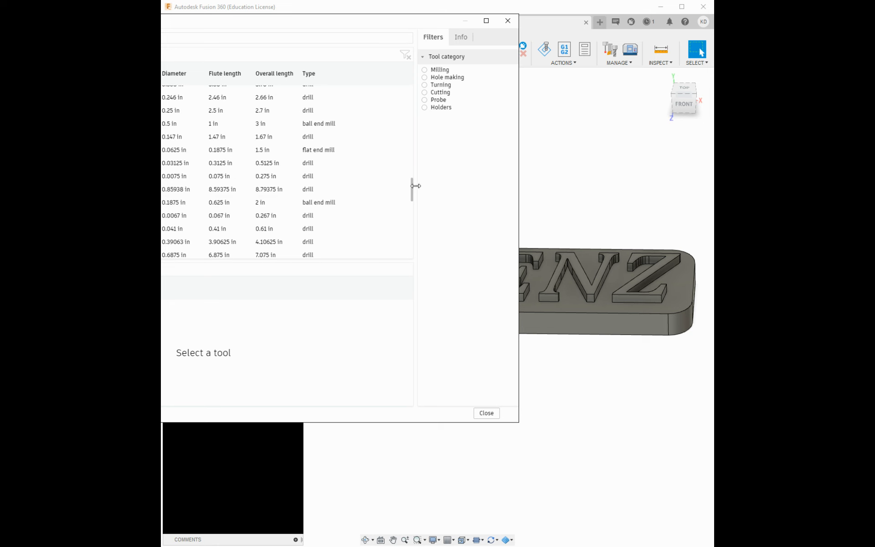
drag(412, 197, 407, 109)
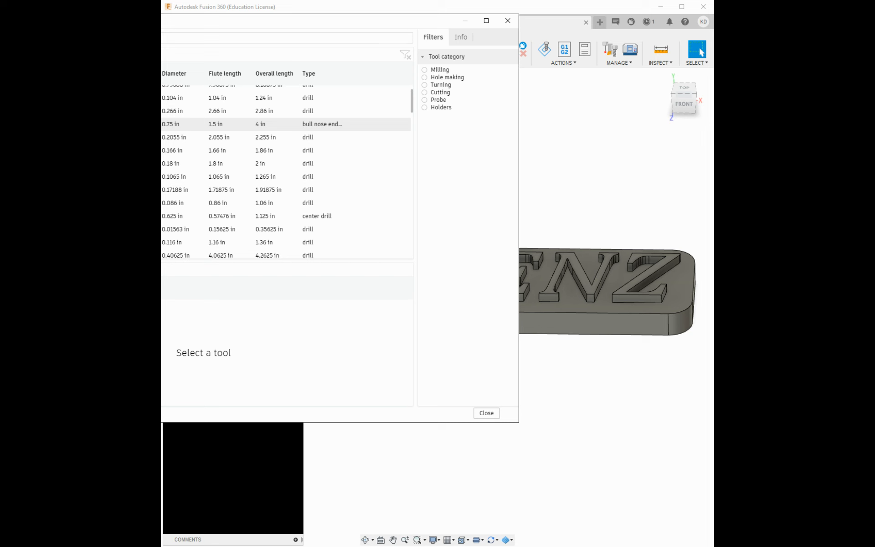
scroll(287, 132, down, 2)
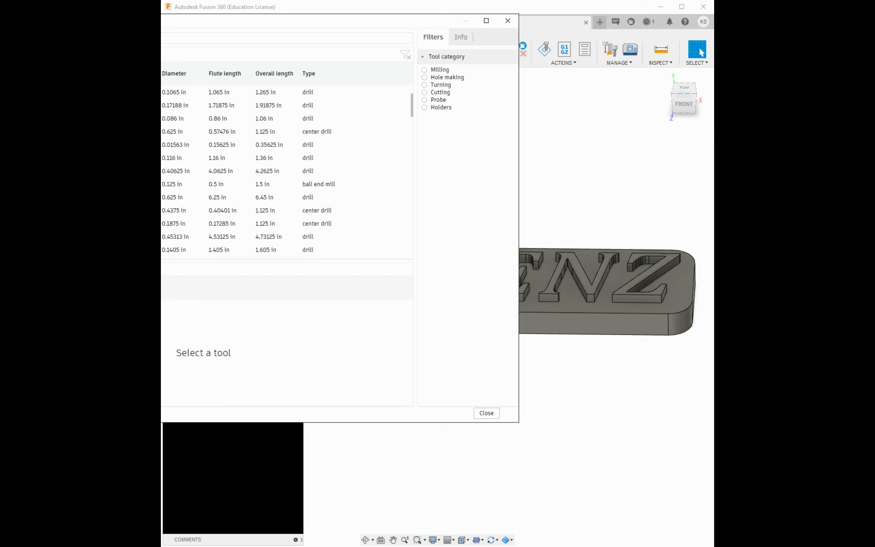
scroll(286, 132, down, 5)
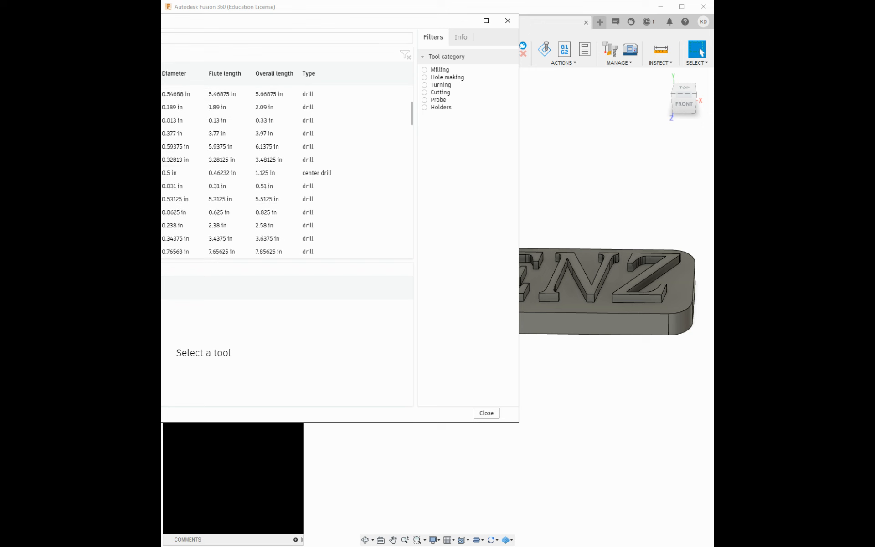
scroll(286, 170, down, 5)
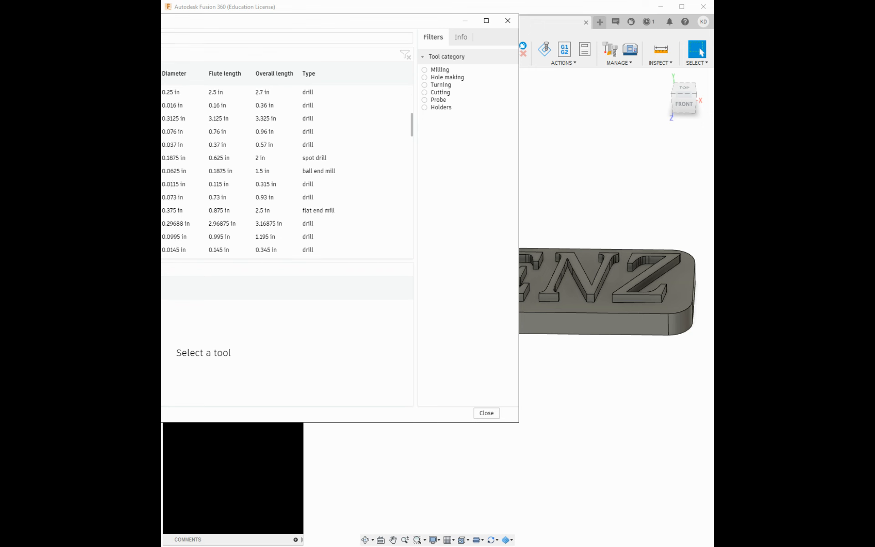
scroll(286, 154, down, 1)
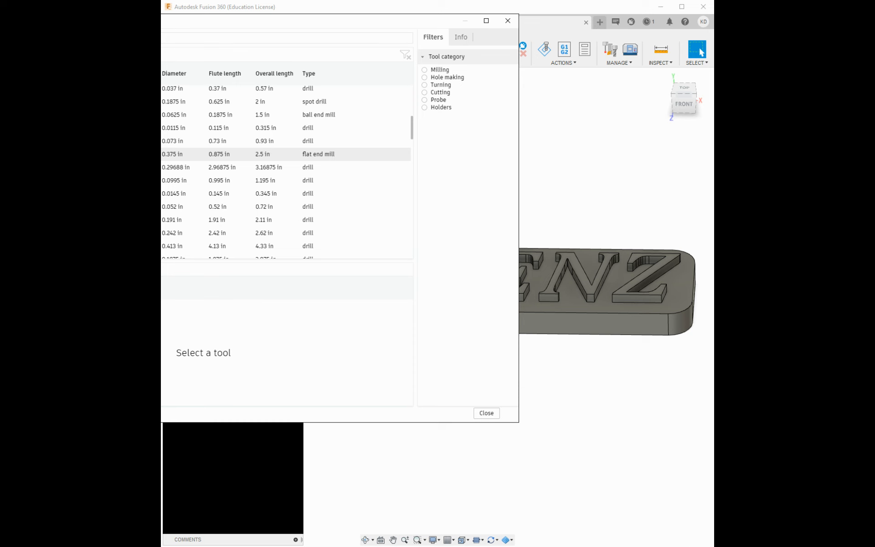
double_click(286, 154)
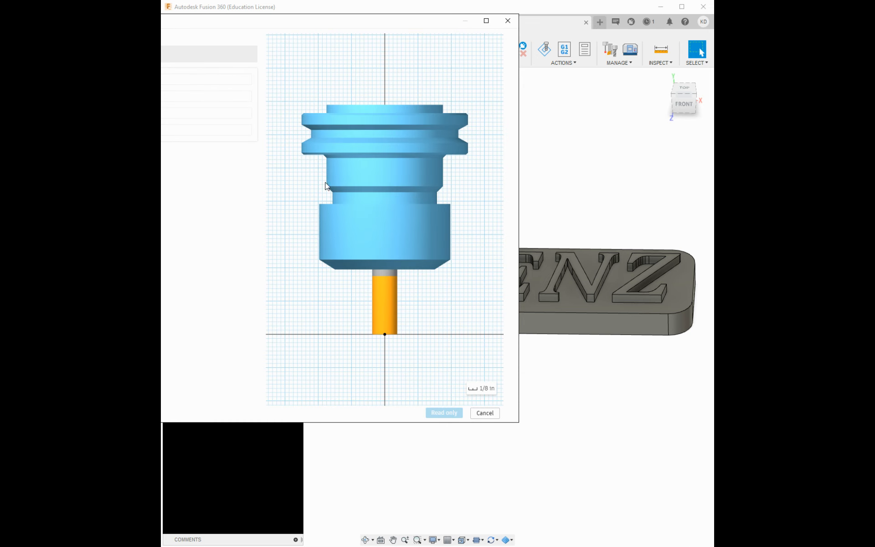
click(487, 413)
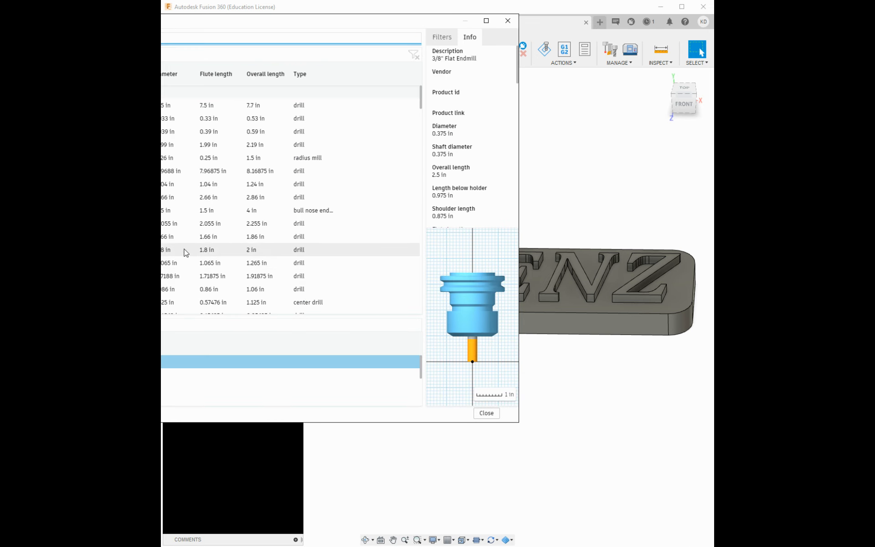
Paste two copies of the 3/8" flat end mill into the local tool library and select the second copy
scroll(292, 197, down, 5)
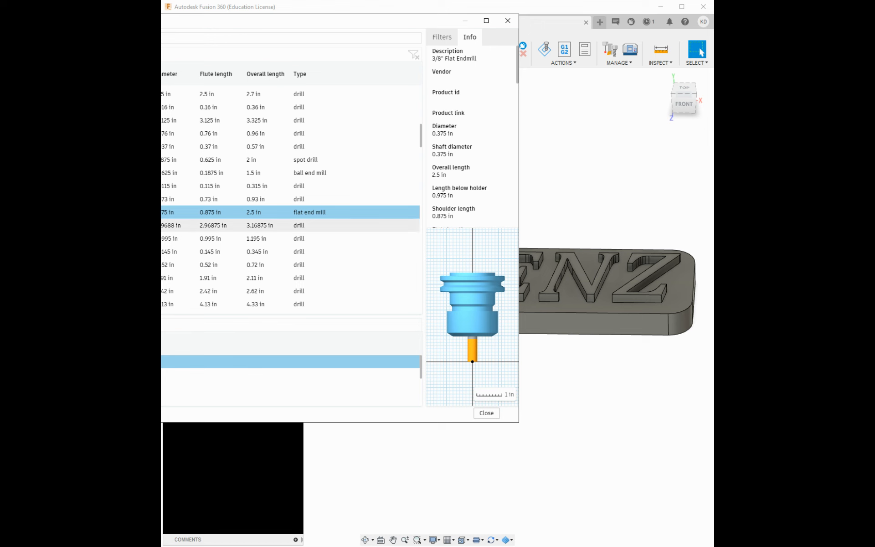
scroll(292, 196, down, 10)
key(ctrl+v)
click(292, 250)
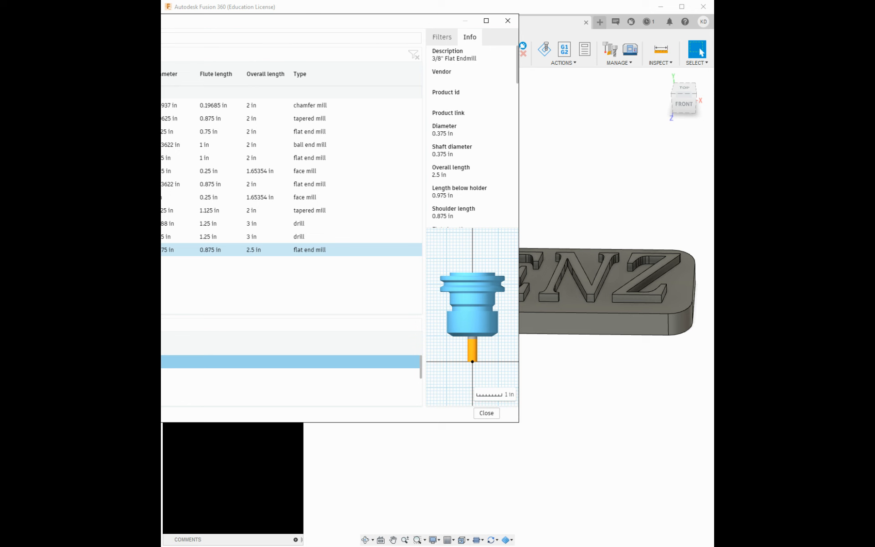
key(ctrl+v)
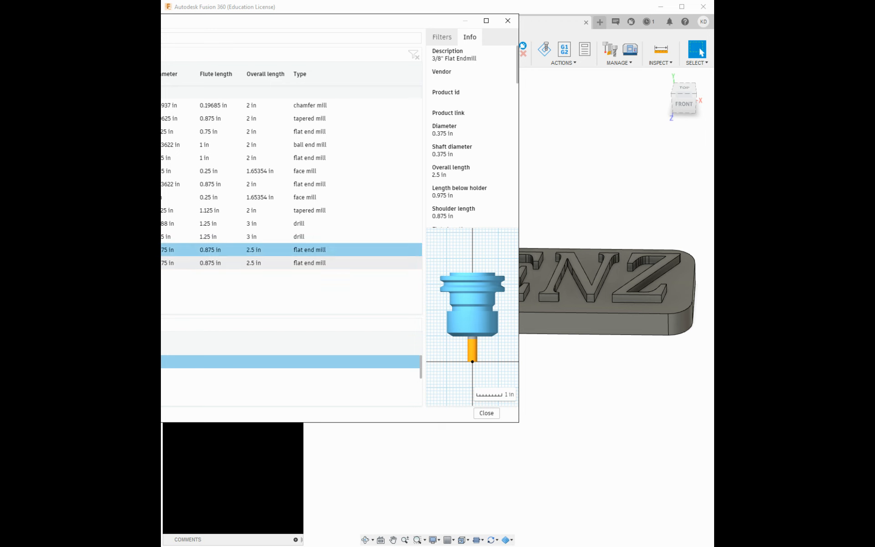
click(291, 263)
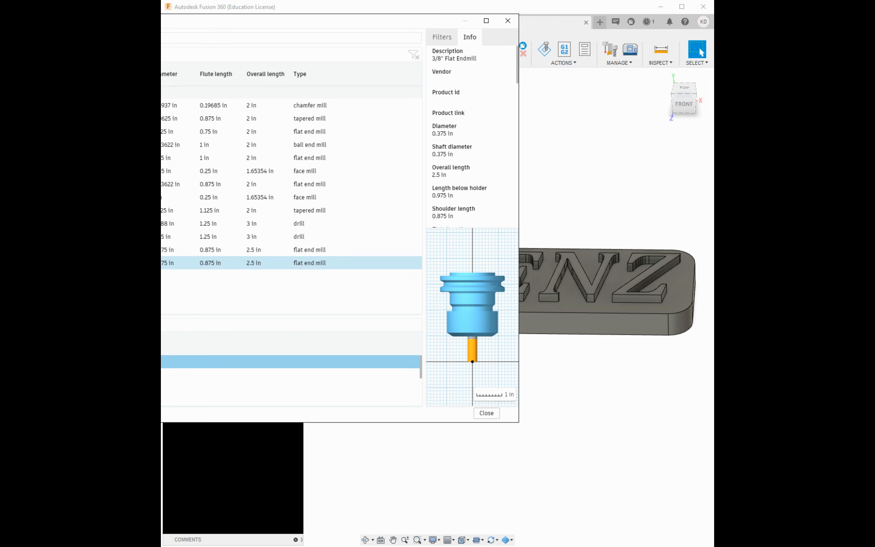
Edit the copied tool's geometry to a 1/8" flat end mill: 0.125 in diameter, 2 in overall, 0.625 in flute length
double_click(292, 262)
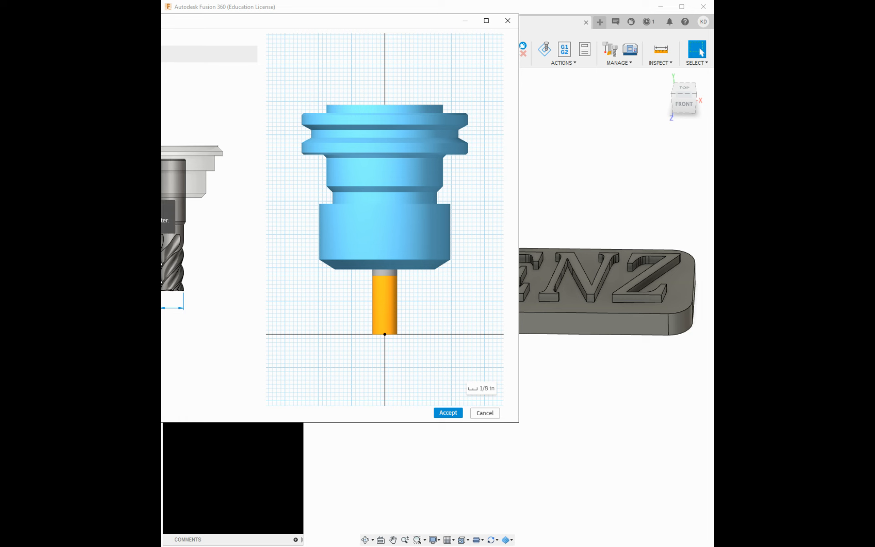
key(Tab)
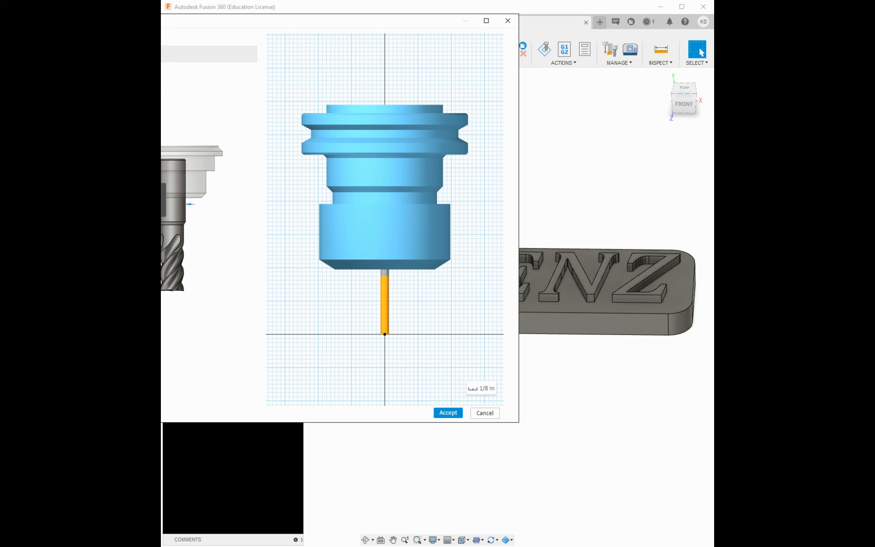
key(Tab)
key(Tab)
key(Tab)
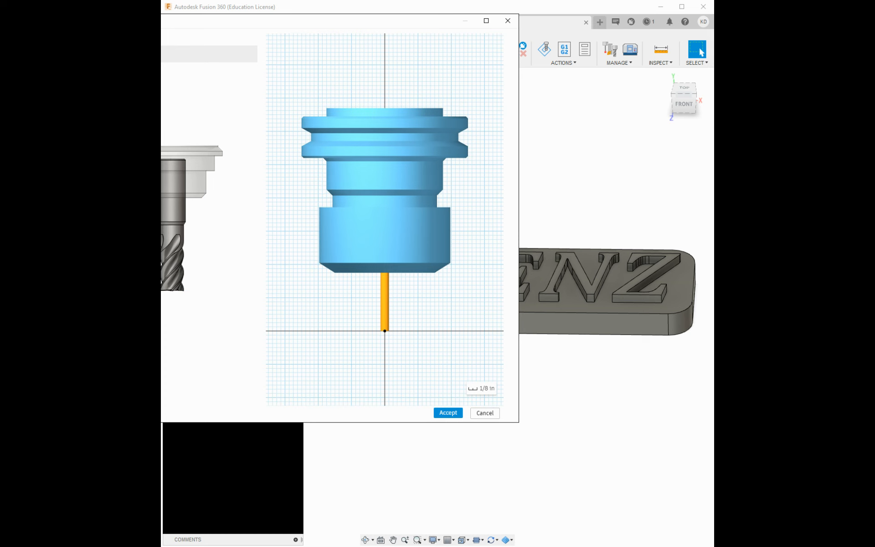
key(BackSpace)
key(Tab)
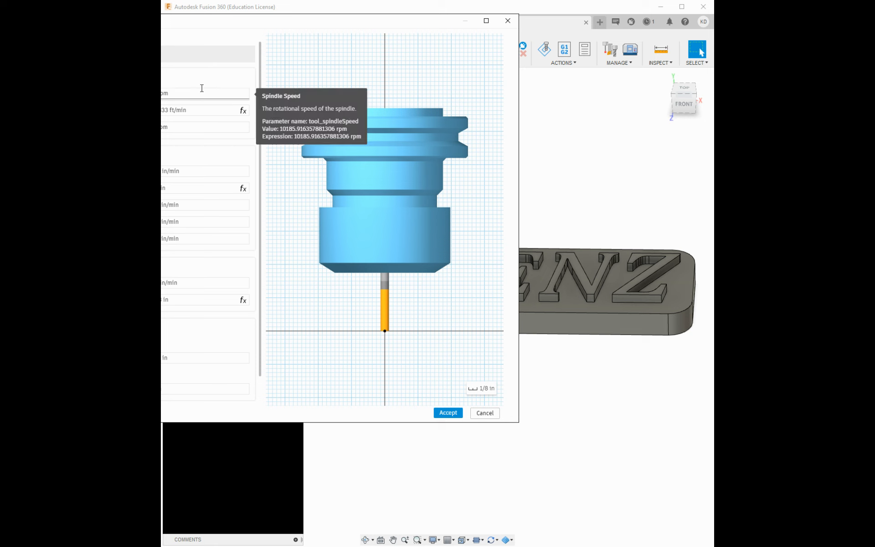
Re-enter the spindle speed and feedrate values in the new tool's cutting data
click(177, 94)
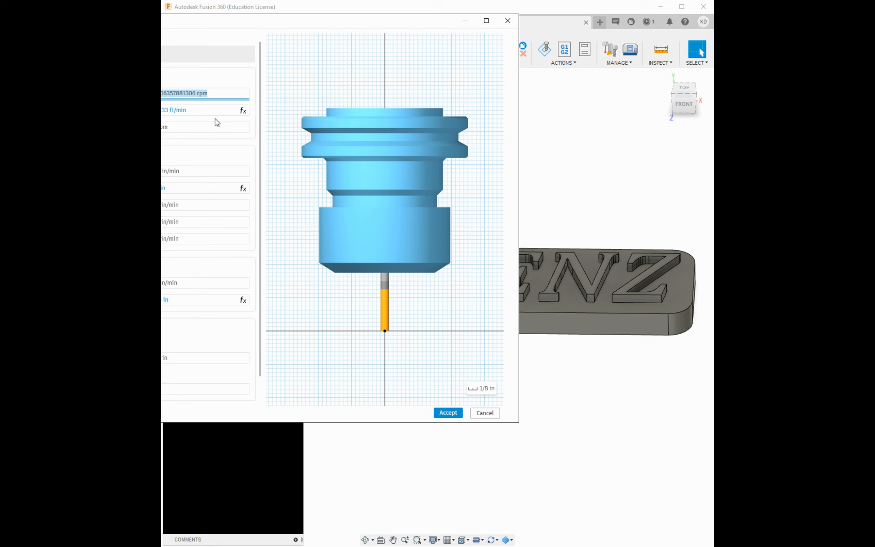
key(BackSpace)
key(Return)
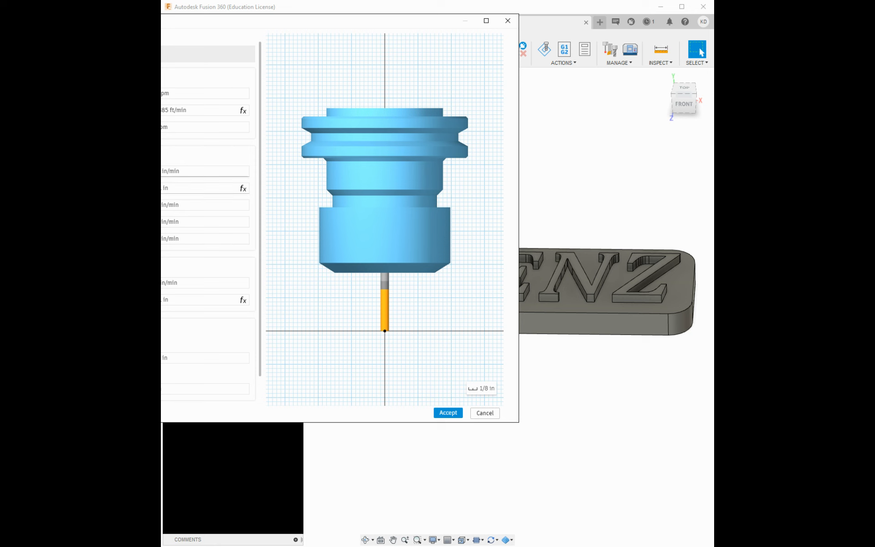
click(180, 185)
key(BackSpace)
click(176, 146)
click(179, 299)
click(215, 300)
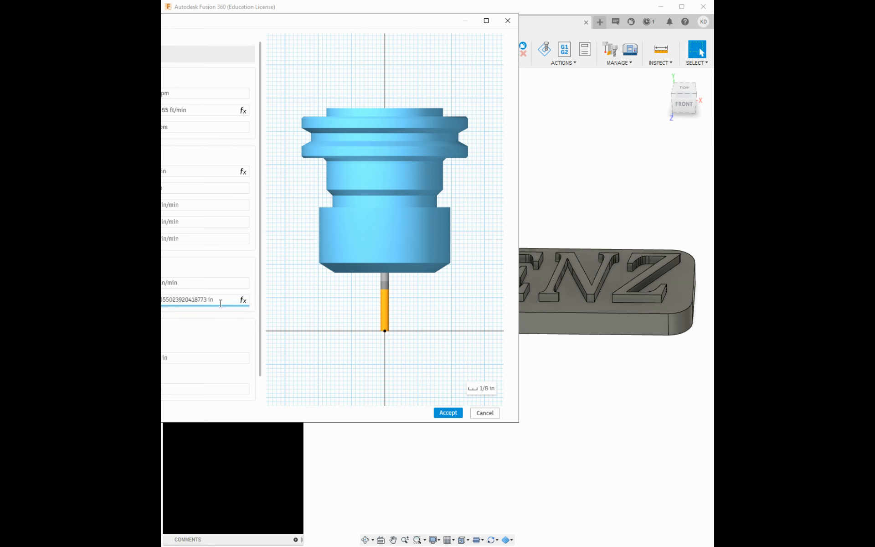
key(ctrl+a)
key(BackSpace)
key(Return)
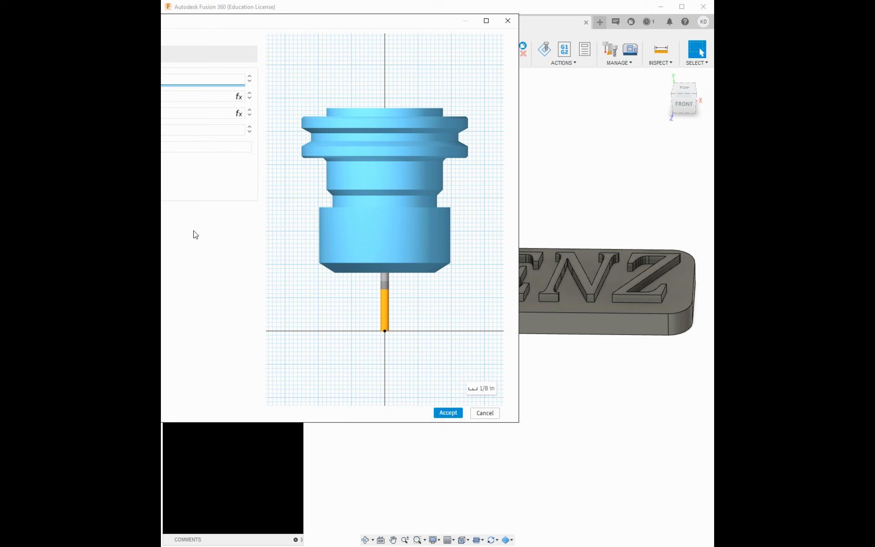
Step through the tool's post-processor fields, accept the edited tool and close the tool library
key(Tab)
key(Tab)
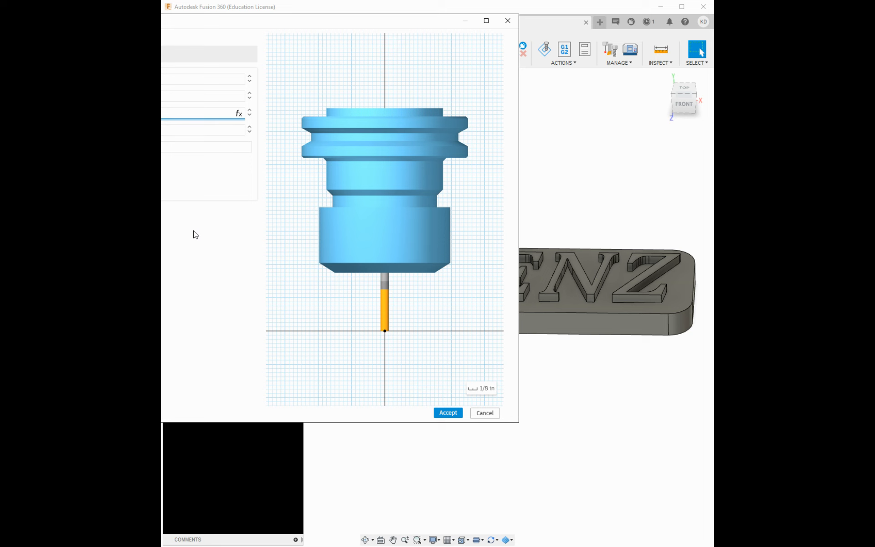
key(Tab)
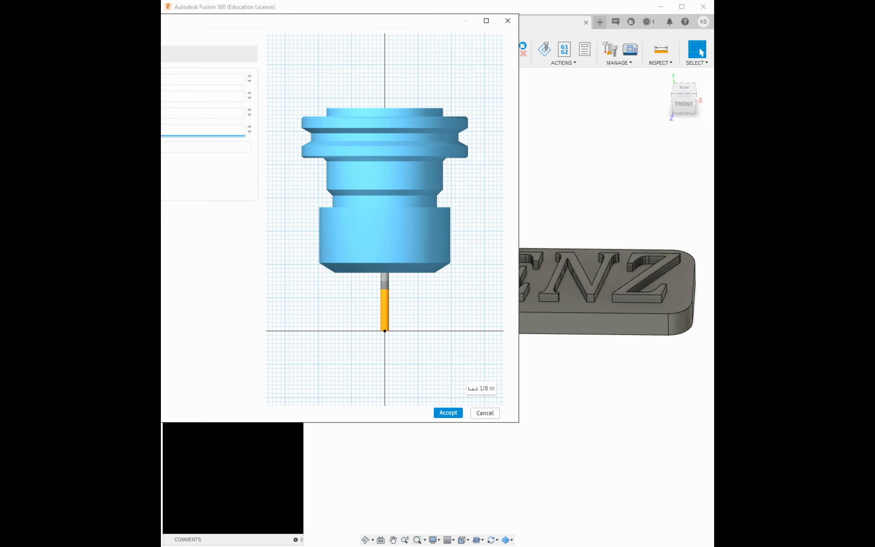
key(Tab)
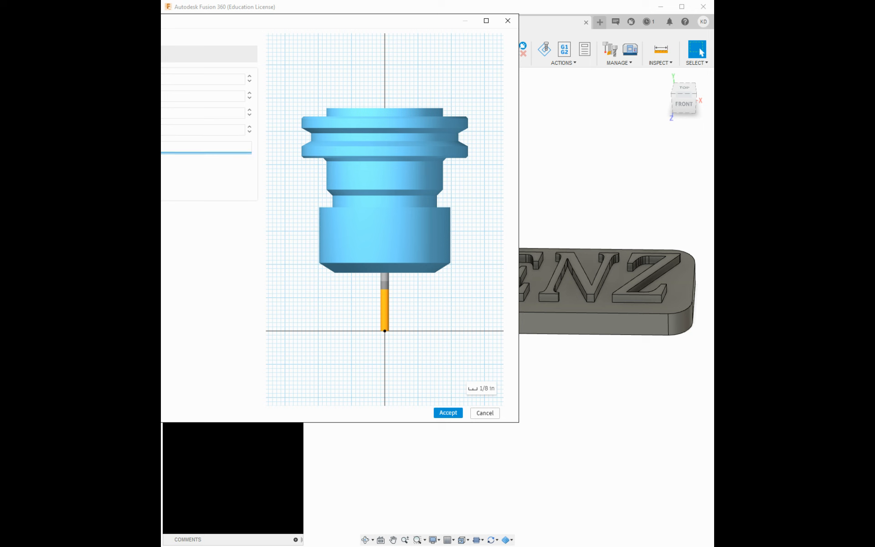
click(457, 412)
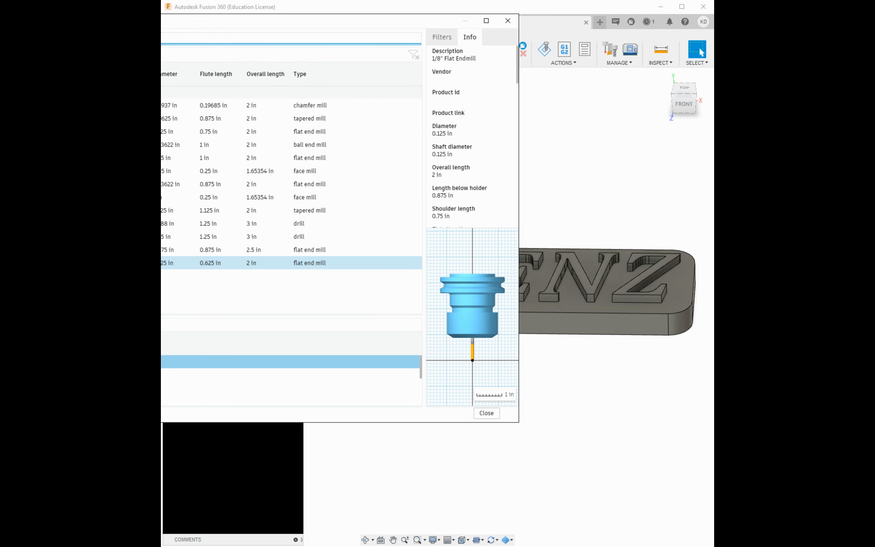
click(489, 413)
click(294, 62)
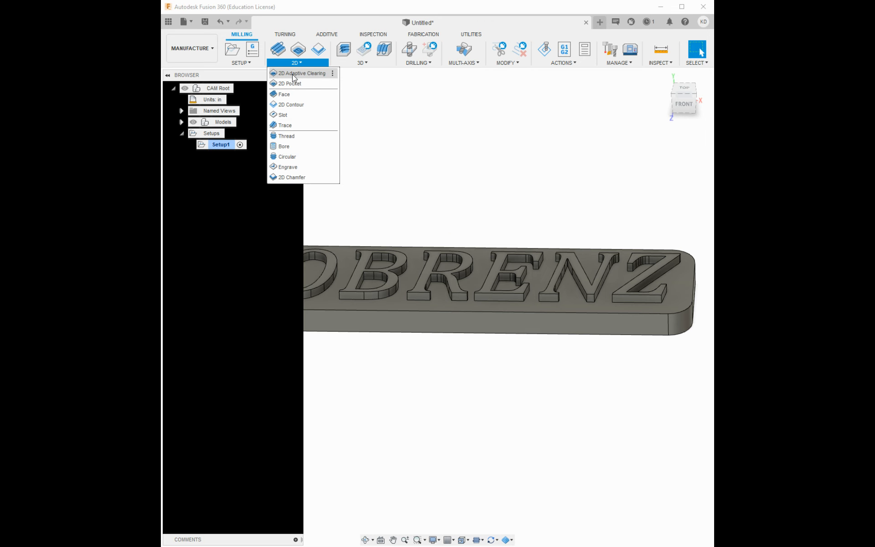
click(284, 256)
Reopen the tool library to inspect the 1/8" and 3/8" flat end mills, then cancel and close it
click(618, 64)
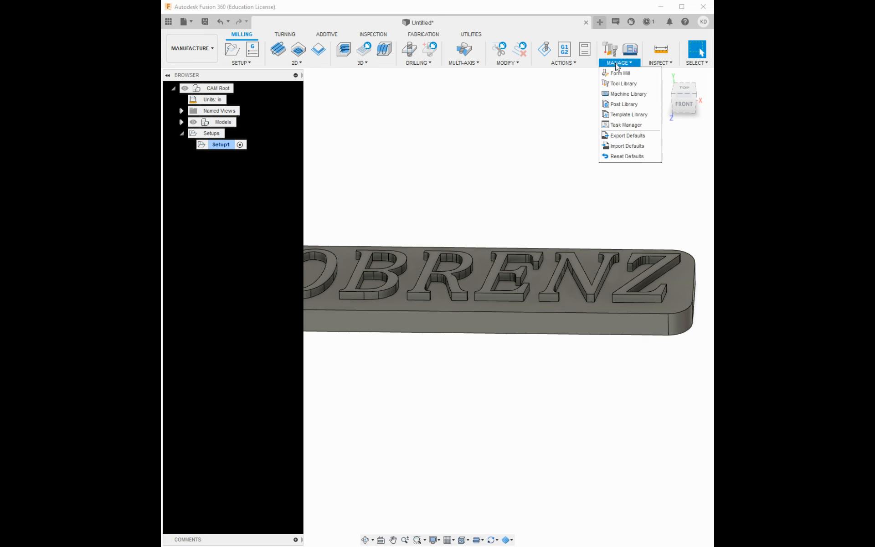
click(619, 84)
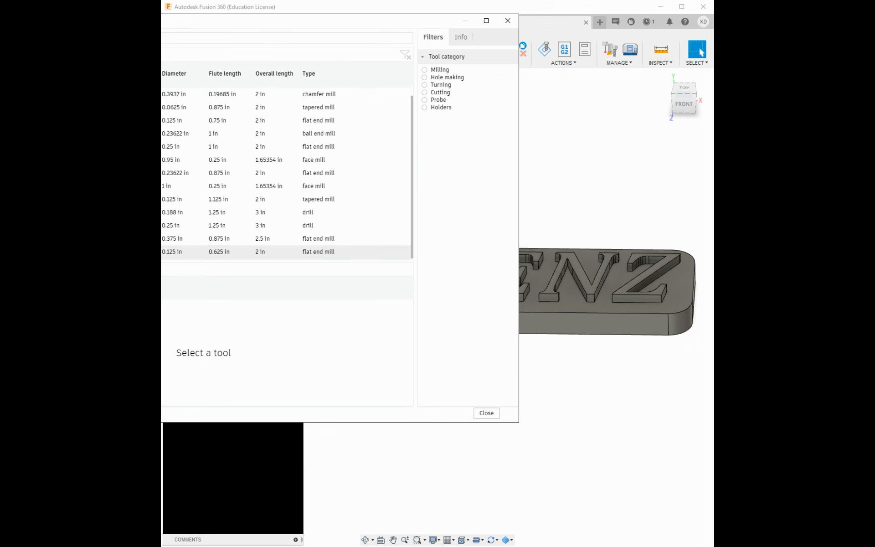
click(182, 252)
click(182, 238)
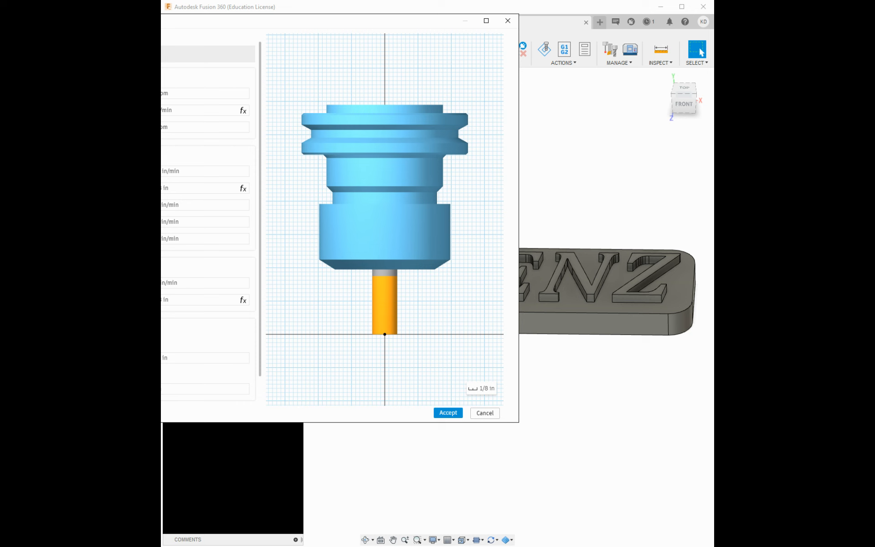
click(477, 414)
click(487, 412)
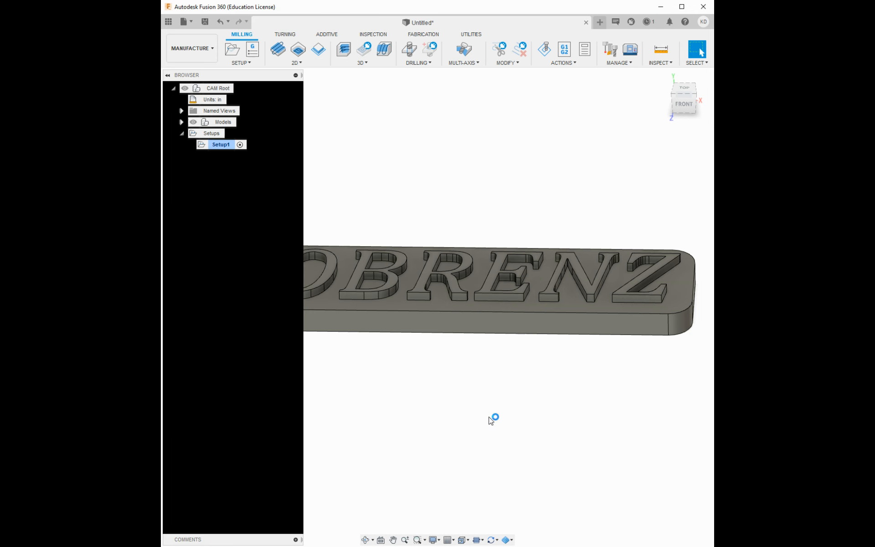